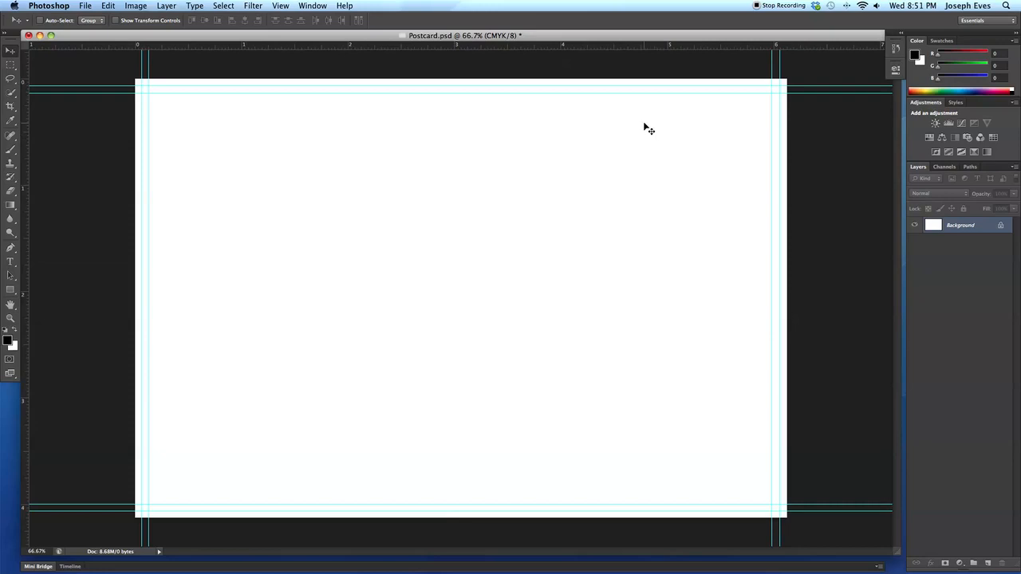
Resize the canvas to 7 inches wide and 5 inches high, with absolute dimensions and the anchor centred.
left_click(137, 6)
left_click(139, 5)
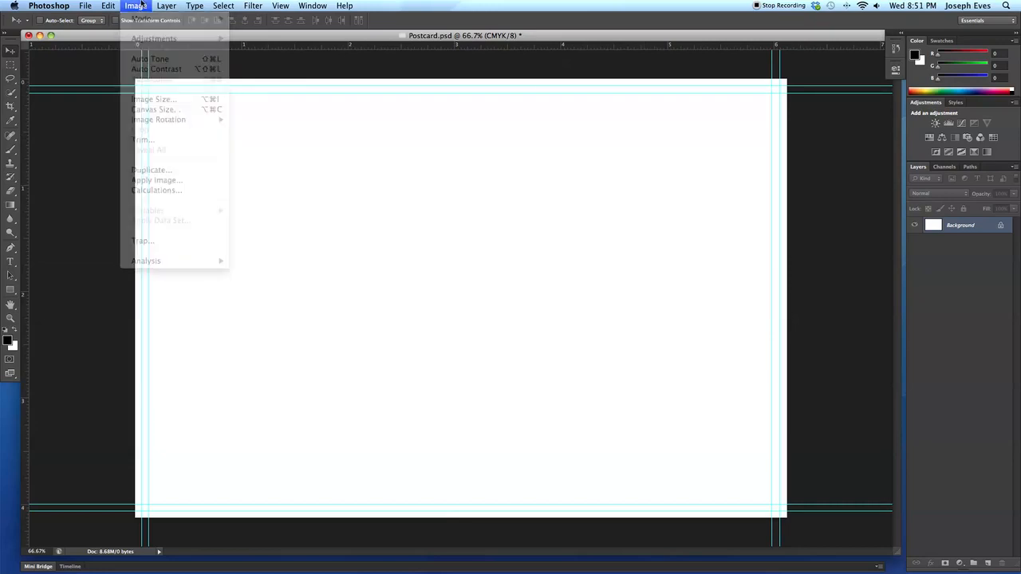
left_click(139, 5)
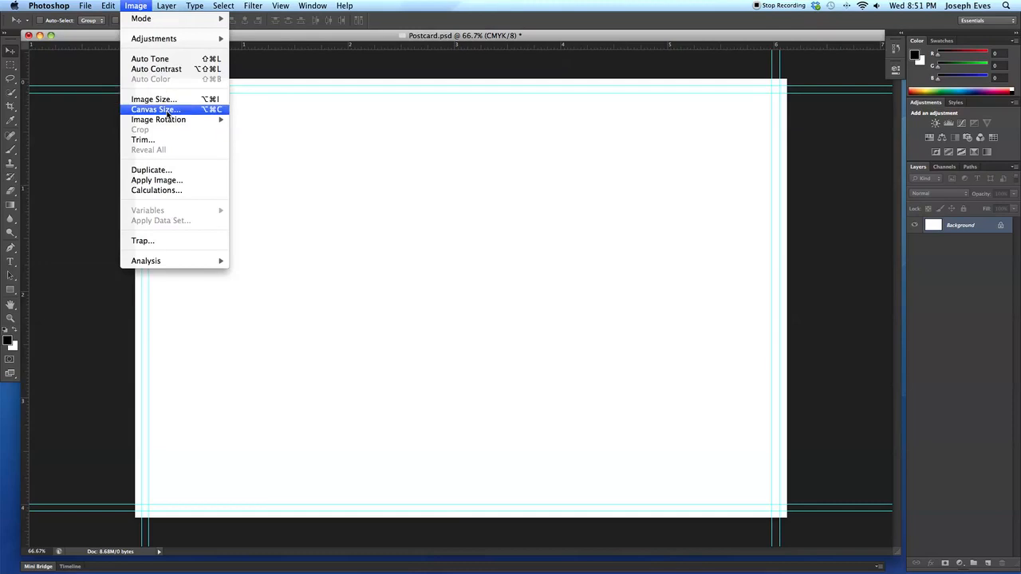
left_click(166, 111)
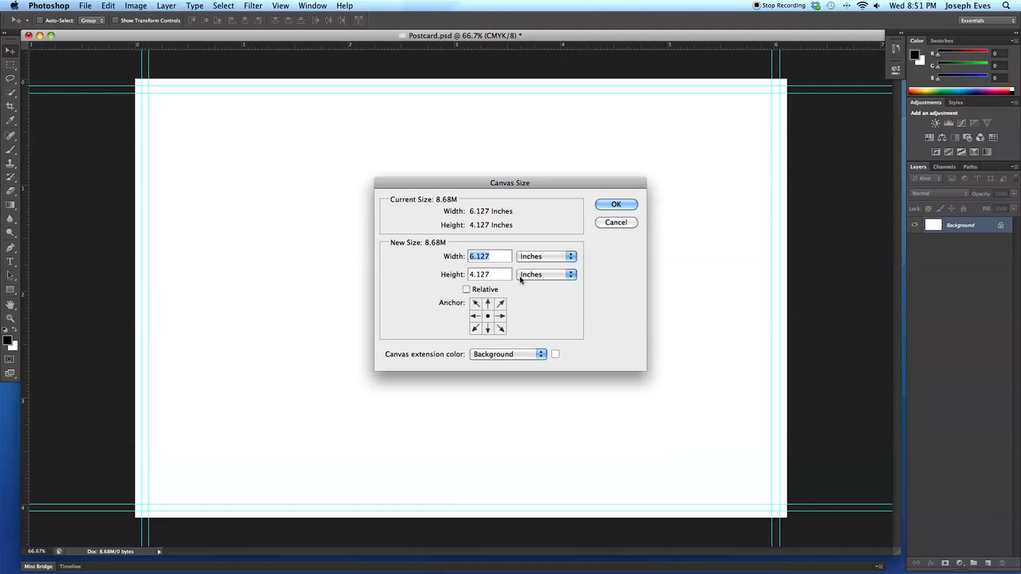
left_click(467, 290)
left_click(467, 290)
type("9")
key("BackSpace")
type("7")
key("Tab")
type("5")
left_click(617, 205)
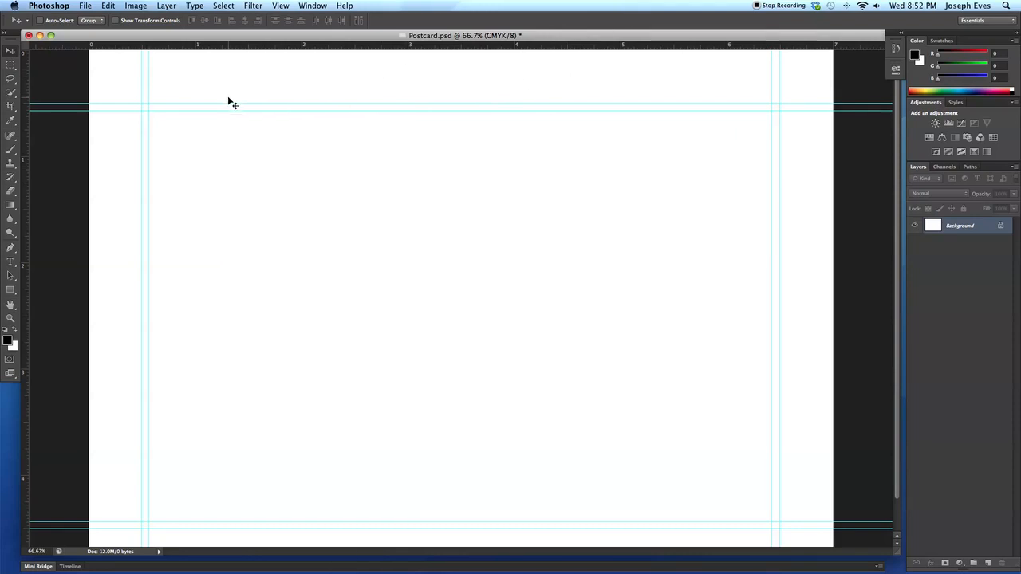
Undo the canvas resize.
key("super+z")
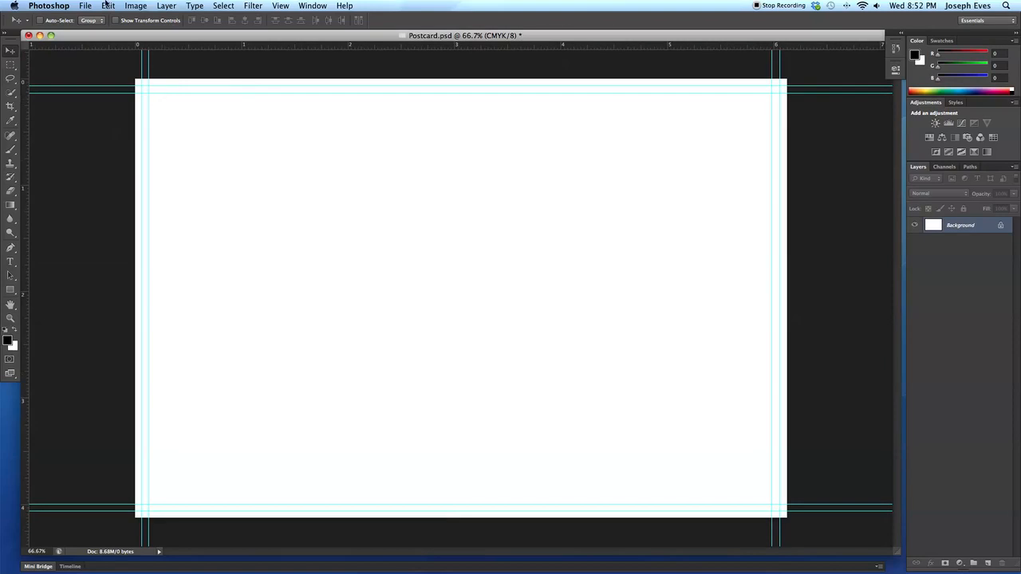
left_click(106, 6)
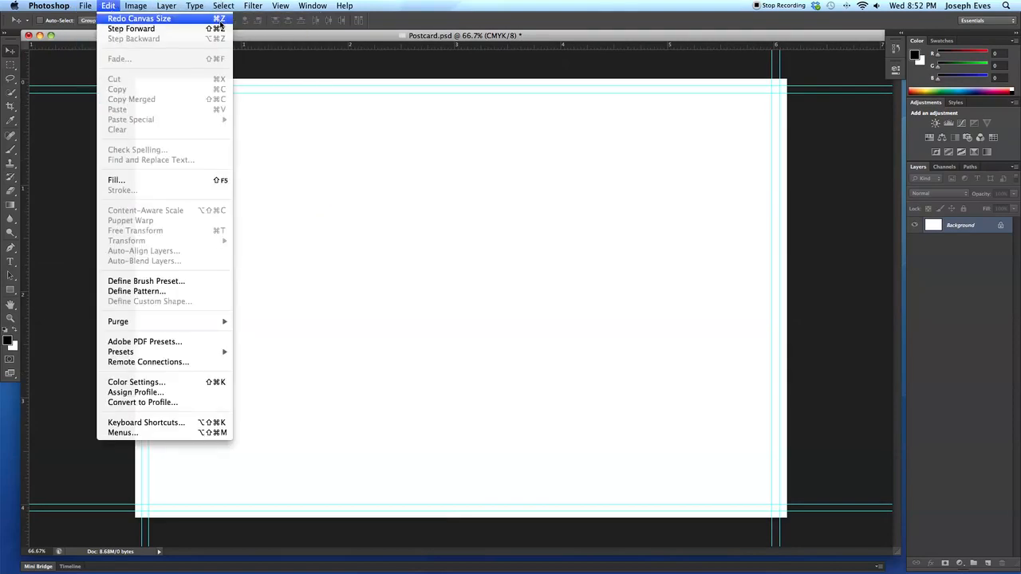
left_click(626, 113)
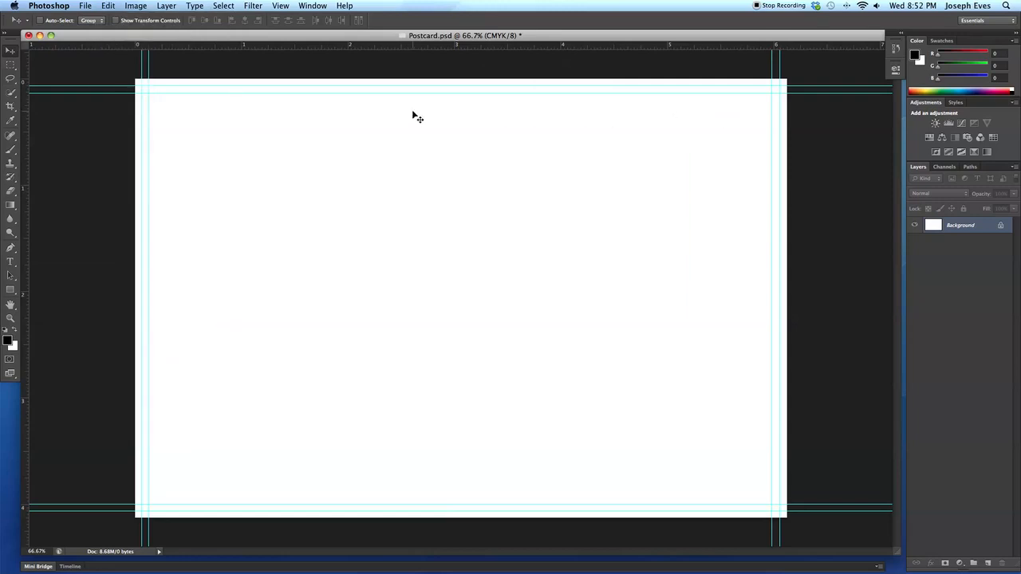
Place Bikes.jpg from the project files into the postcard at its default size and commit the placement.
left_click(84, 6)
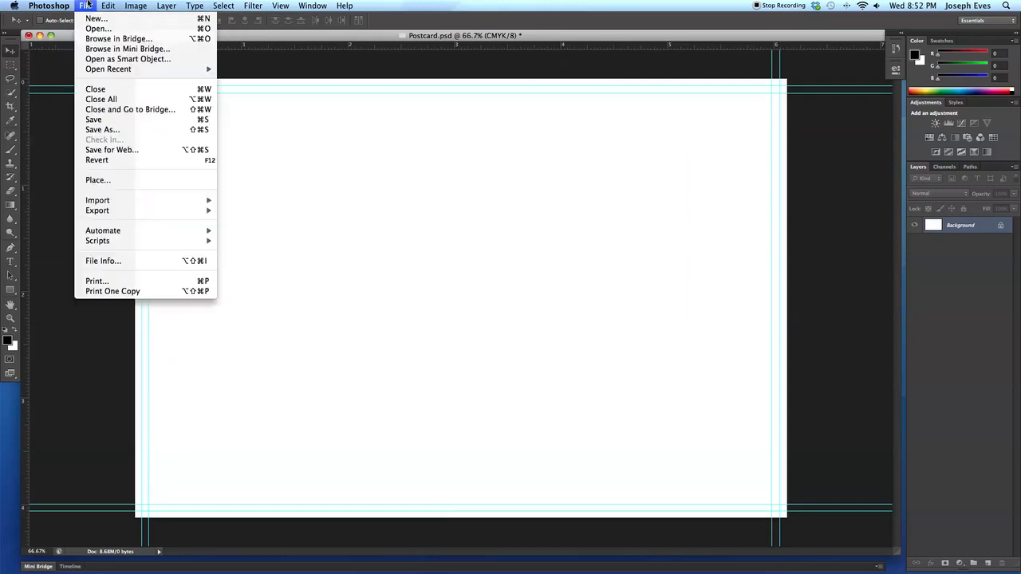
left_click(134, 181)
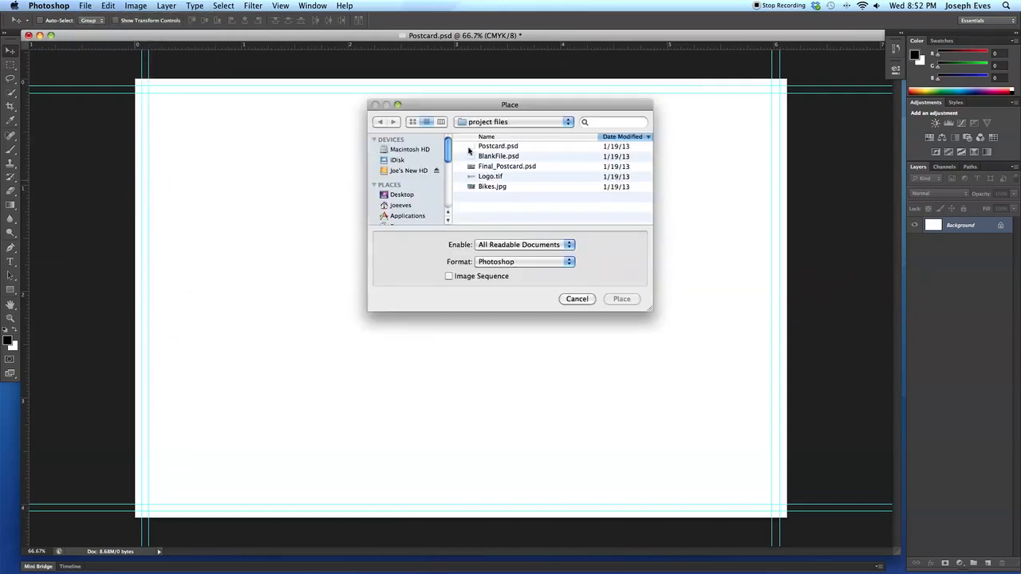
left_click(492, 188)
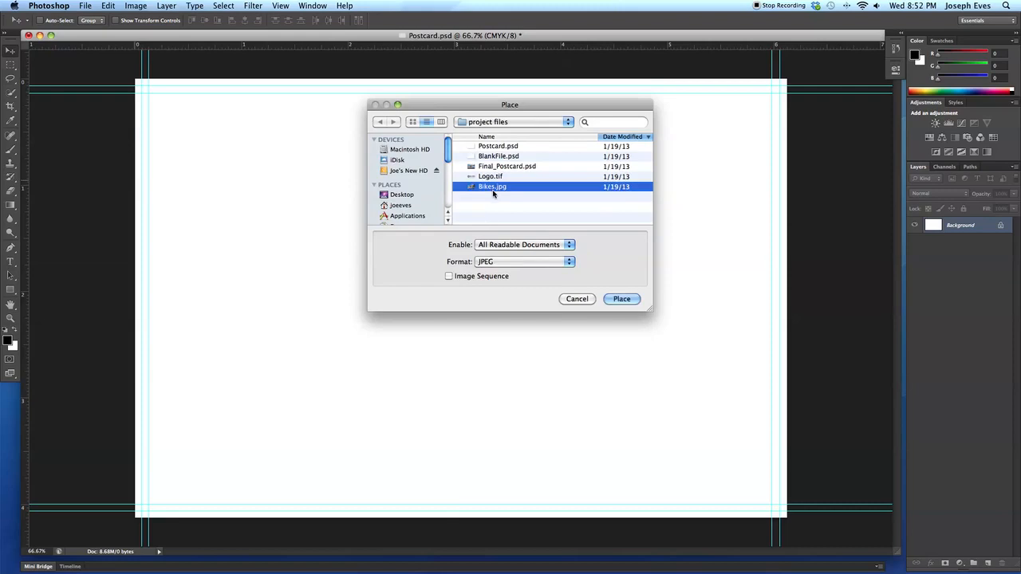
left_click(621, 299)
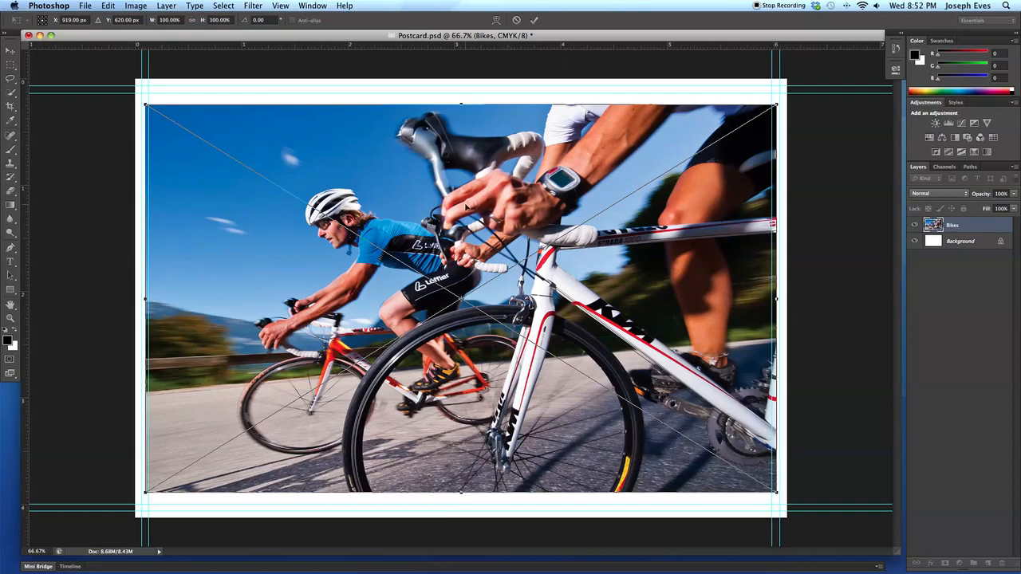
left_click(10, 52)
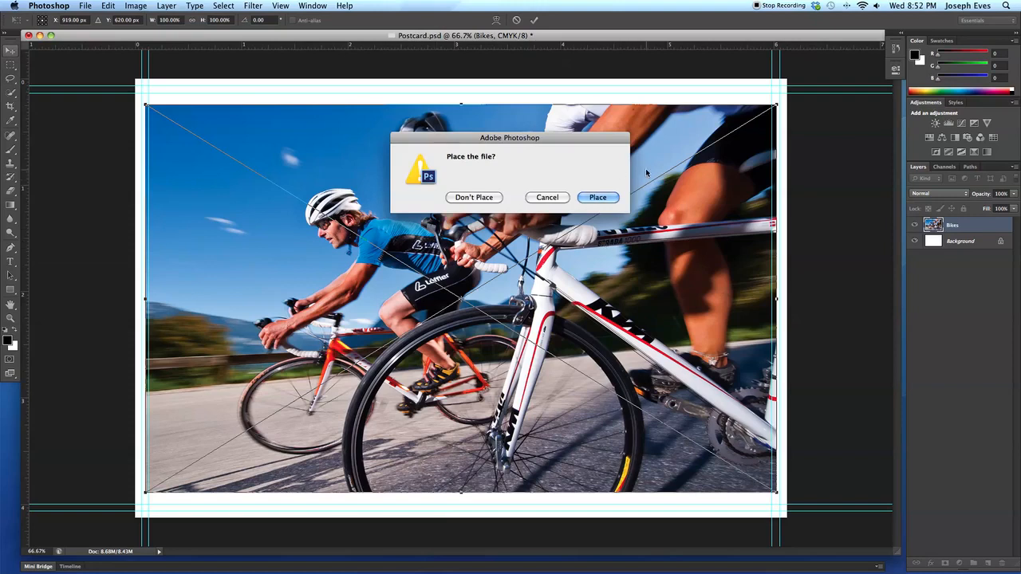
left_click(535, 197)
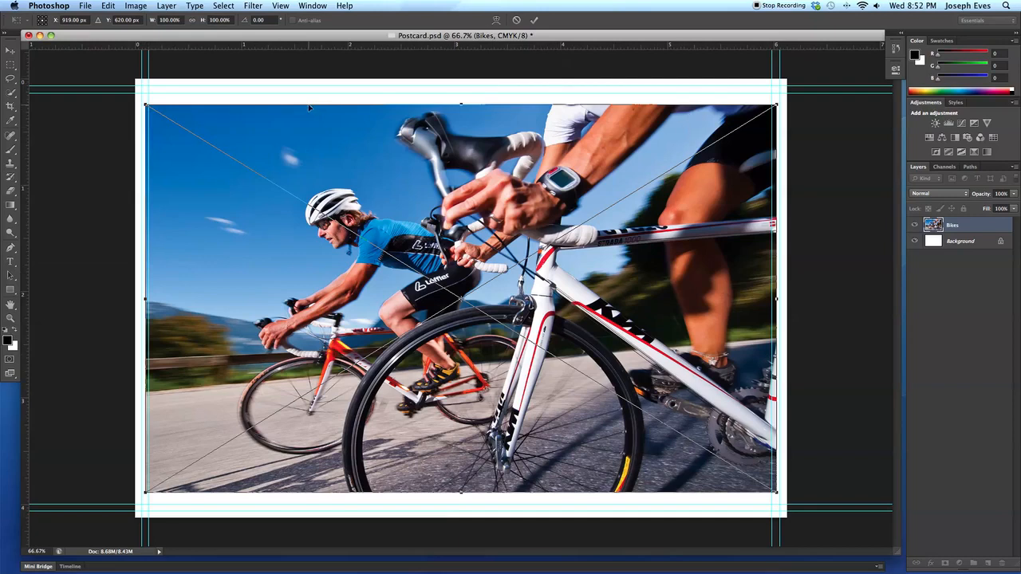
left_click(11, 51)
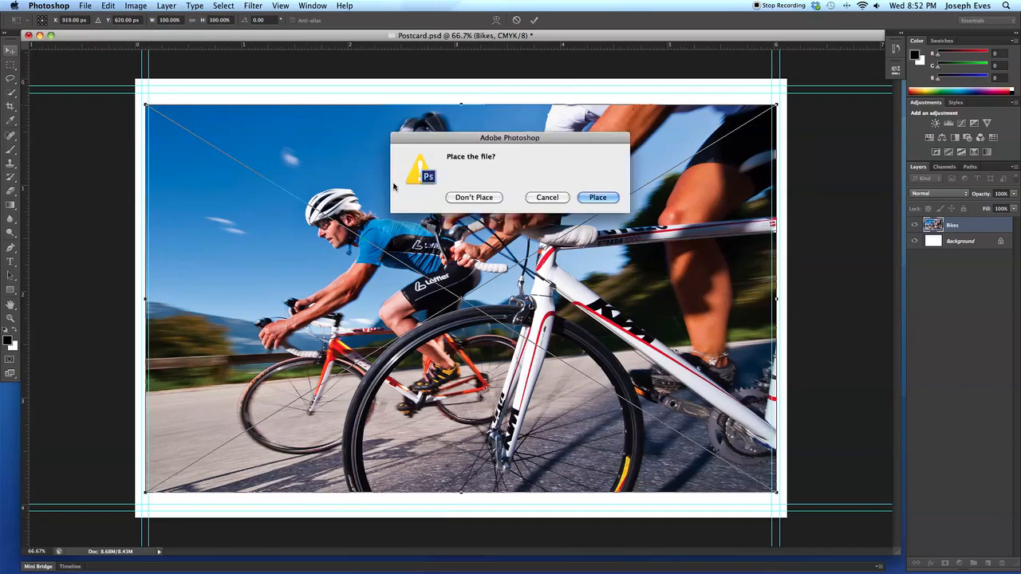
left_click(598, 196)
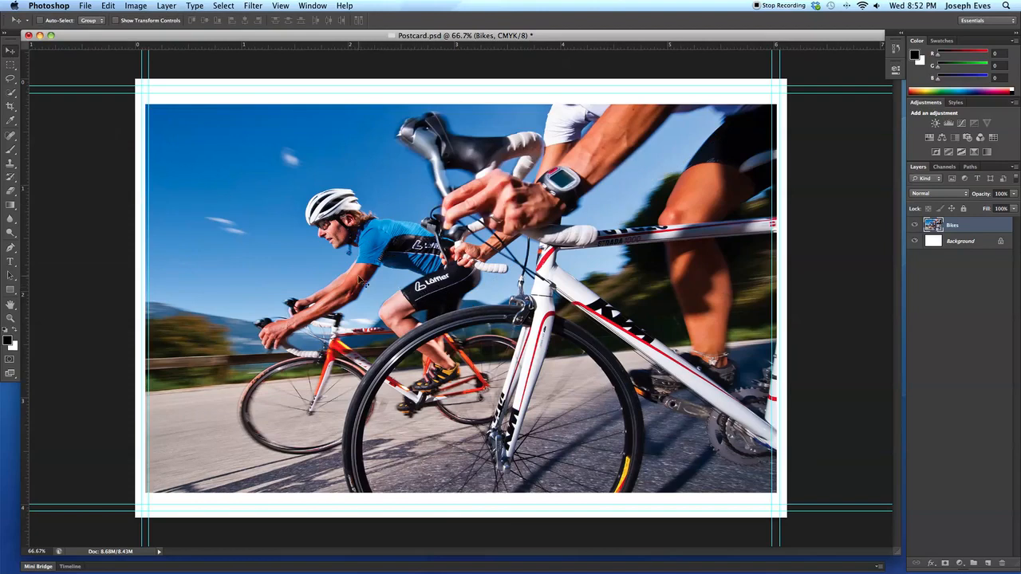
Enlarge the canvas around the placed photo to 7 inches wide and 5 inches high.
left_click(139, 6)
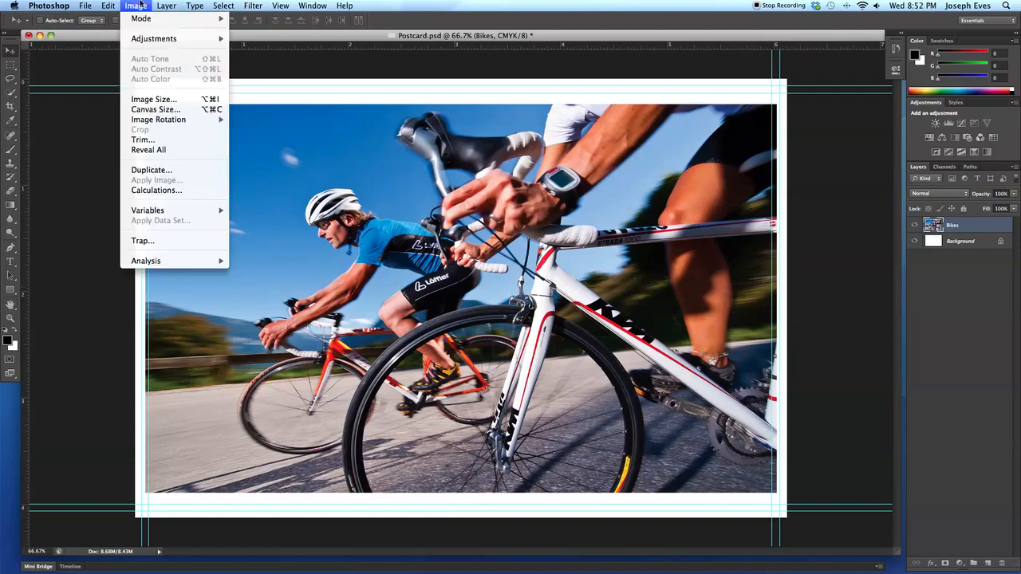
left_click(162, 111)
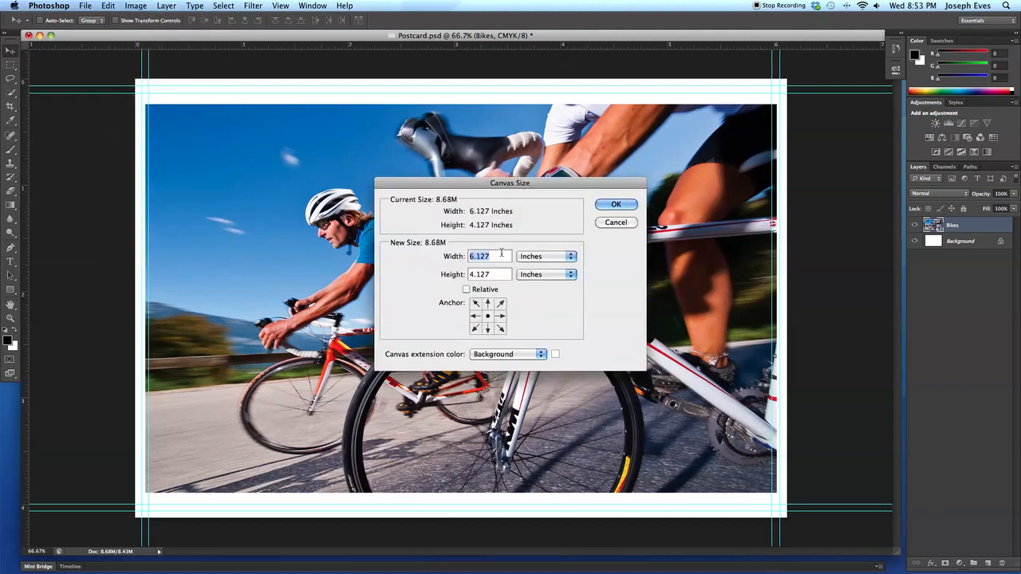
type("7")
key("Tab")
left_click(627, 203)
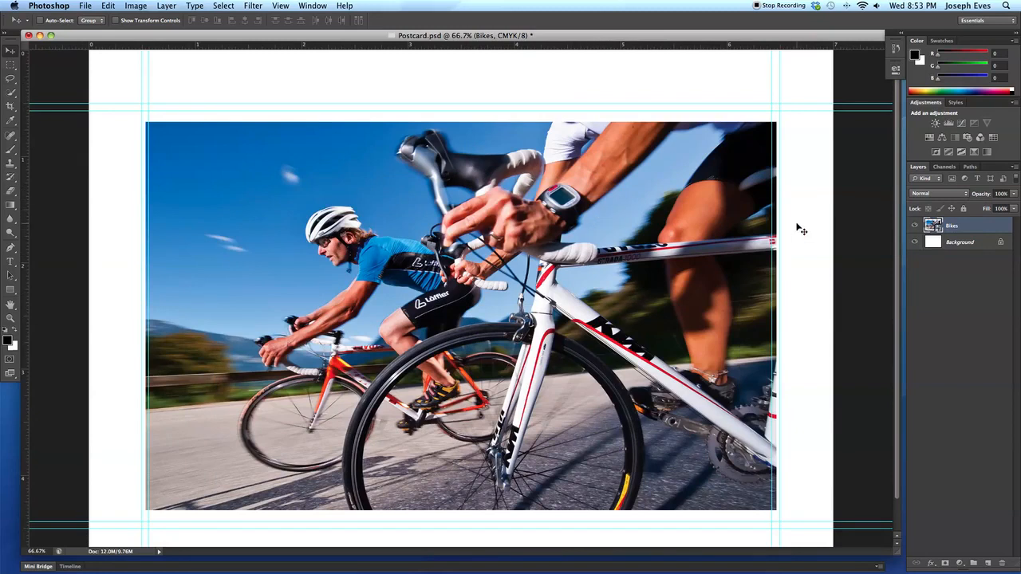
Scale the Bikes layer down to about 78.5% and move it up and right until its left edge is at about 1.5 inches.
scroll(648, 178, "down", 1)
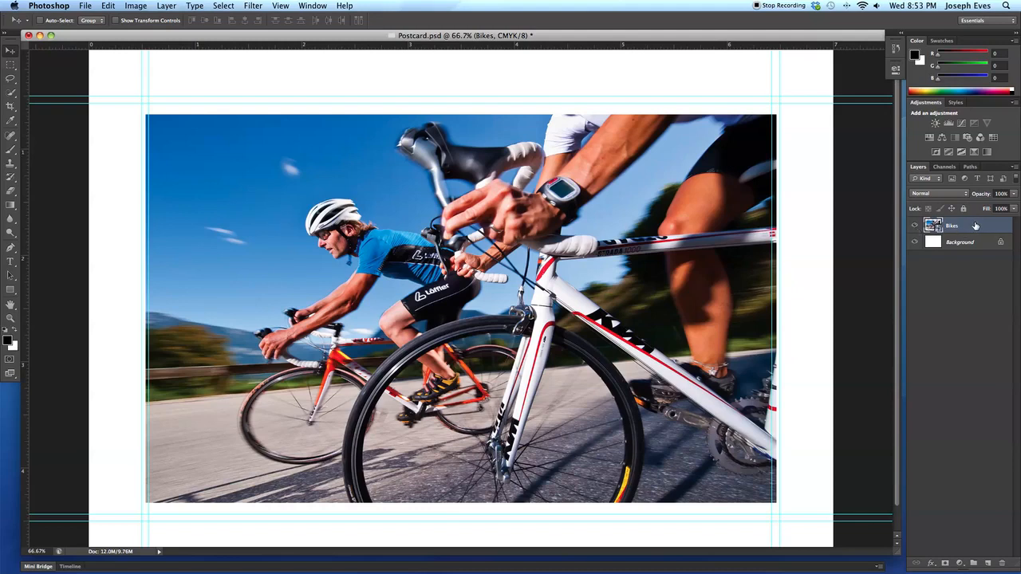
left_click(132, 6)
mouse_move(117, 4)
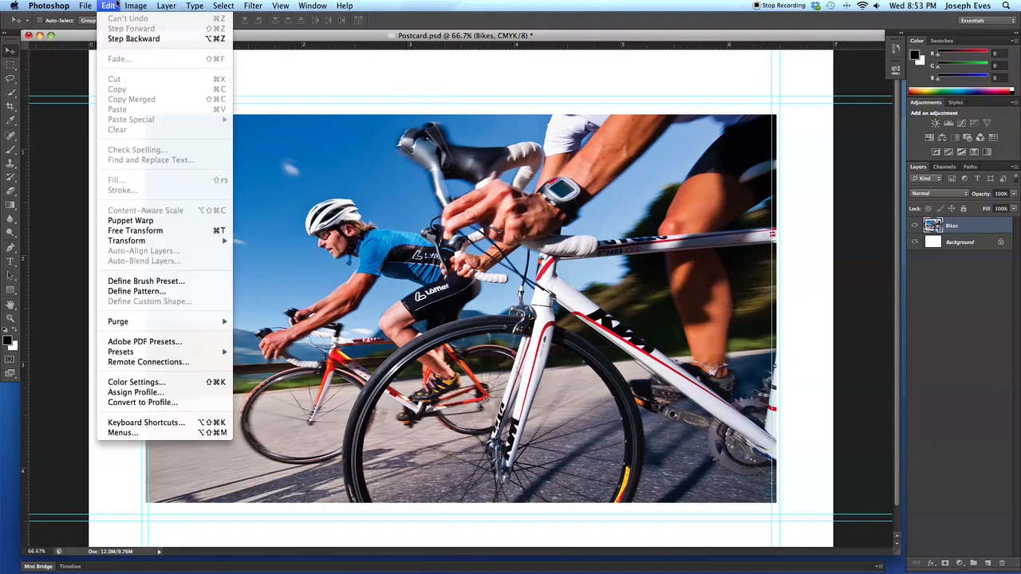
mouse_move(167, 241)
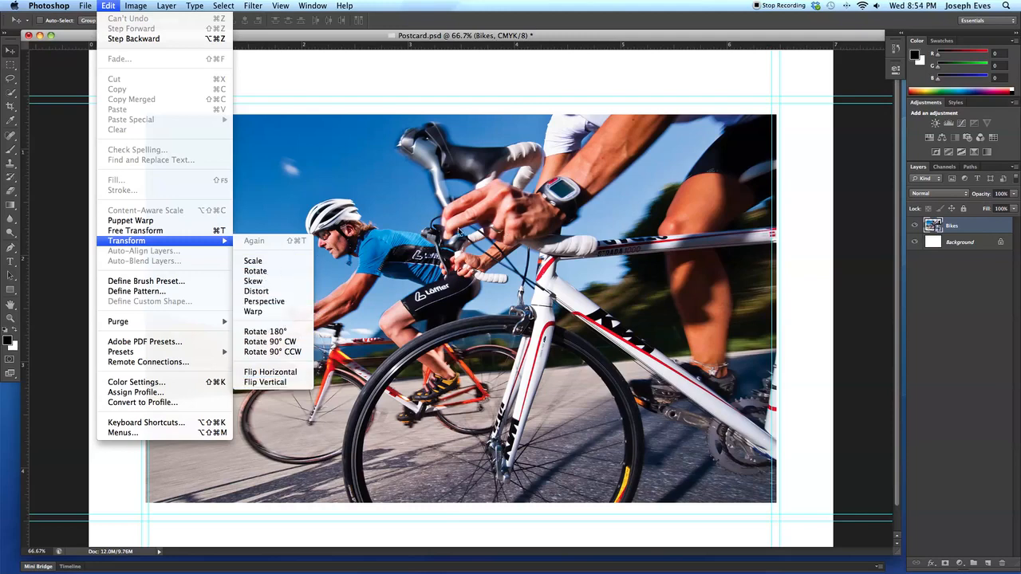
left_click(252, 261)
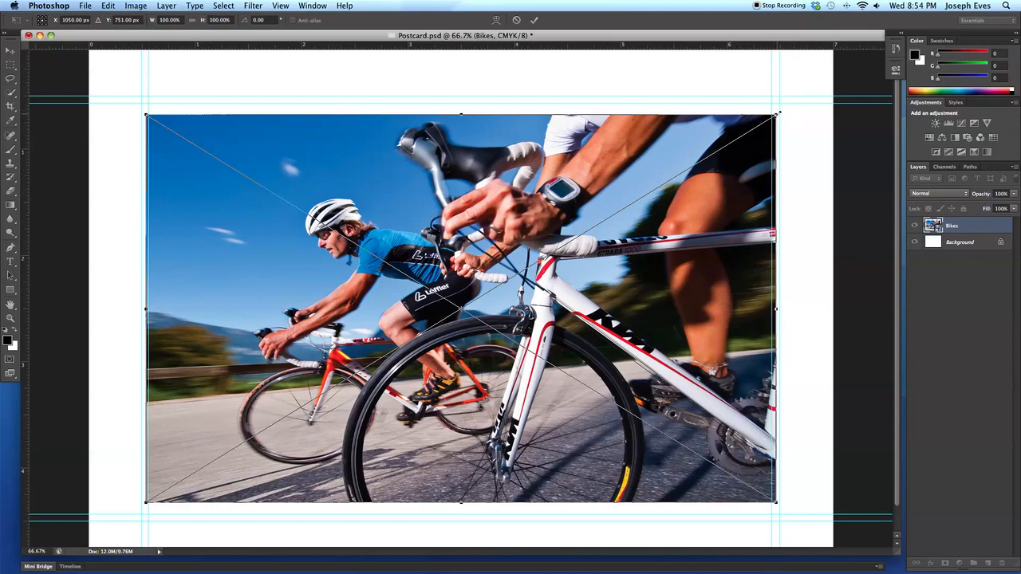
left_click_drag(779, 115, 630, 175)
scroll(635, 178, "down", 3)
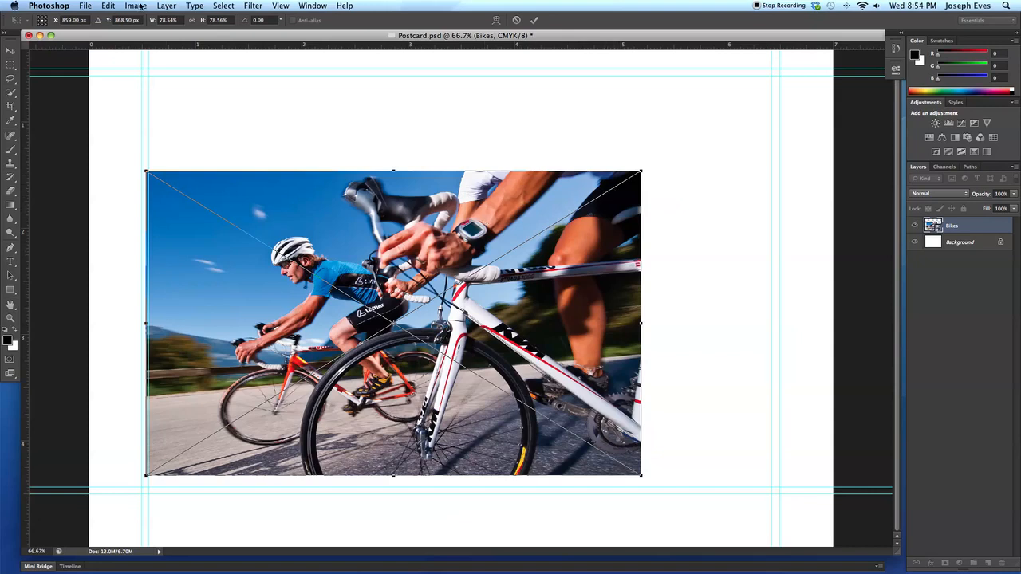
left_click(10, 51)
left_click(598, 198)
left_click_drag(484, 222, 586, 141)
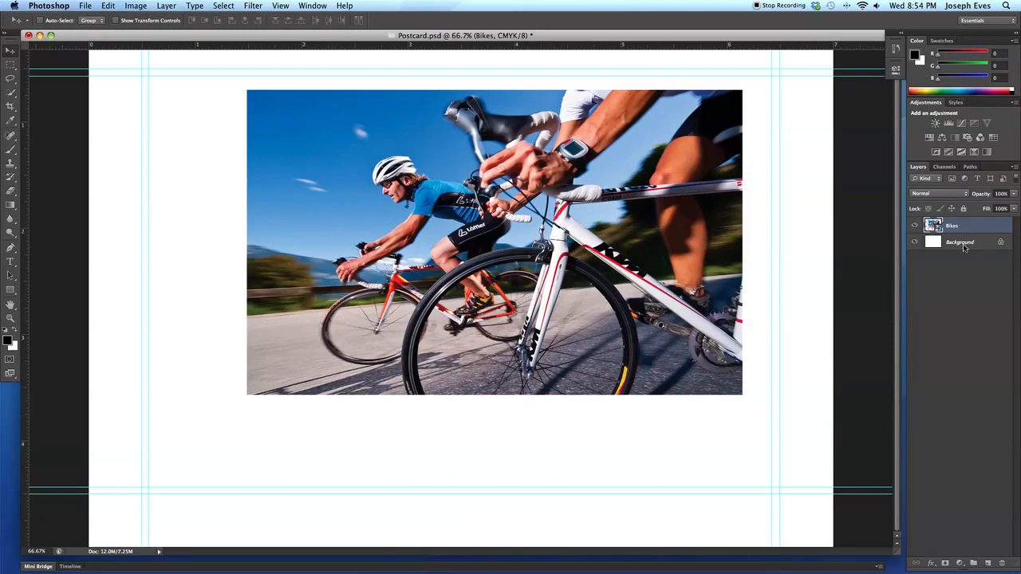